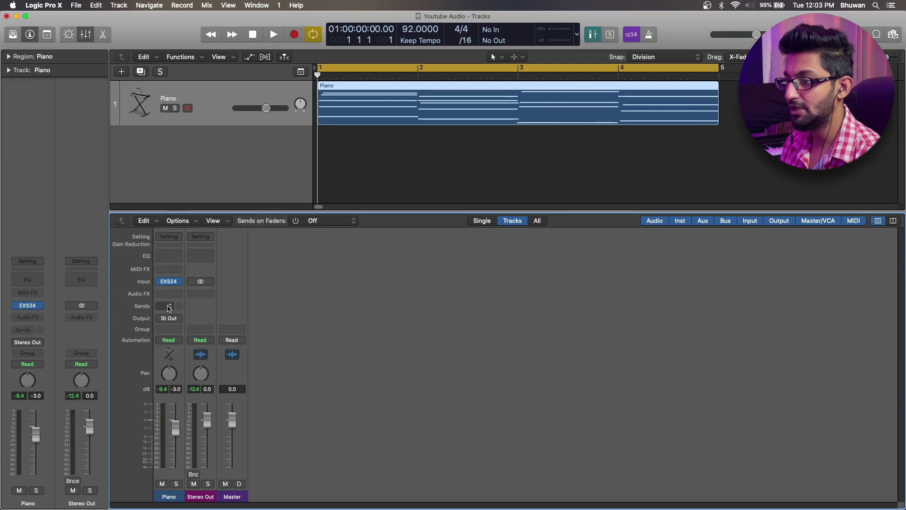
Route a Piano channel send to Bus 10, creating a new aux channel
click(169, 307)
mouse_move(199, 322)
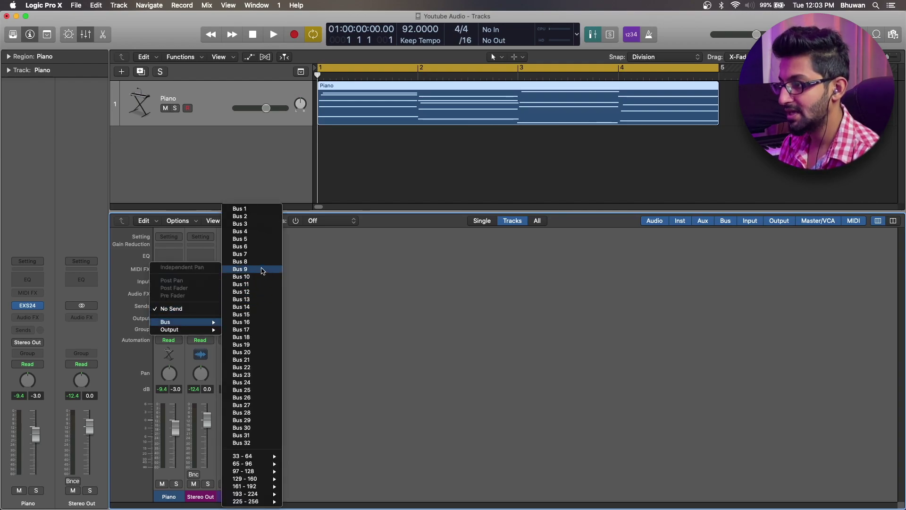
click(260, 277)
Name the new aux 'Paral Cmp' and raise the Piano's Bus 10 send level
double_click(195, 494)
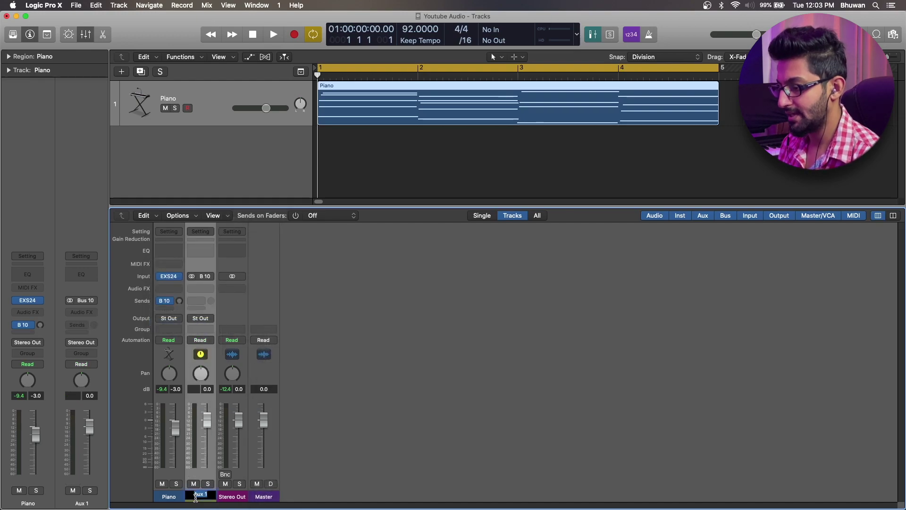
text(Paral Cmp)
key(Return)
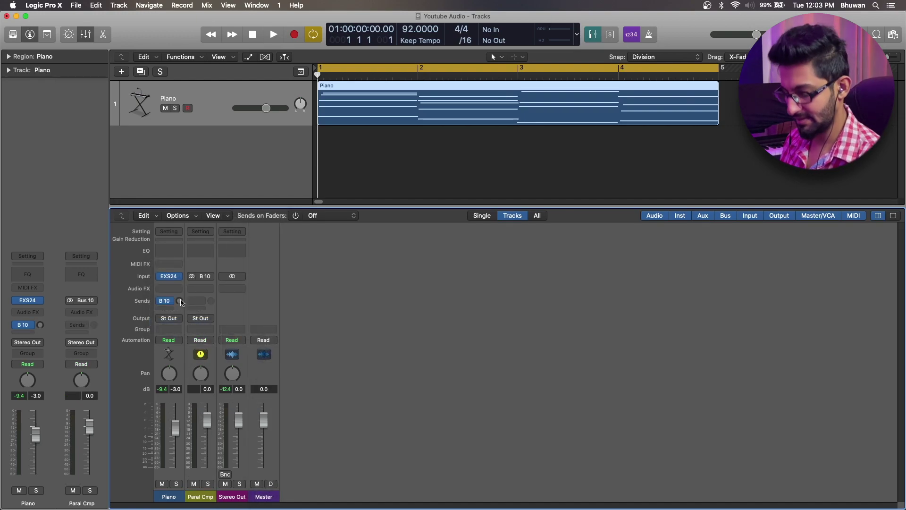
alt+click(180, 302)
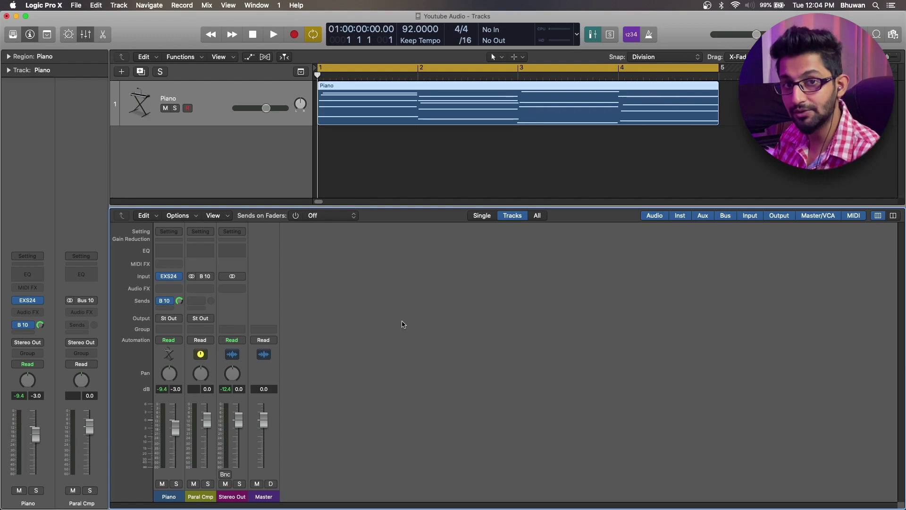
Insert a stereo Compressor on Paral Cmp, set it to Vintage FET, and show Meter view
click(201, 288)
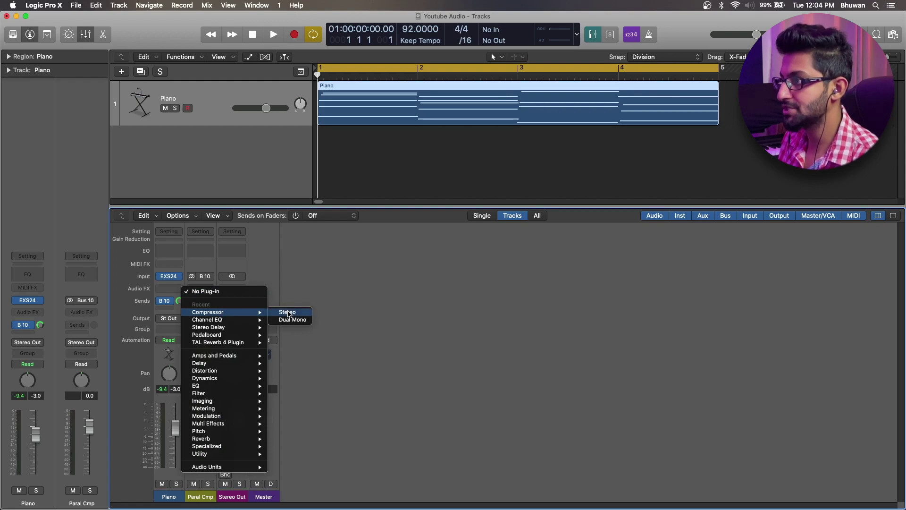
click(297, 299)
click(304, 85)
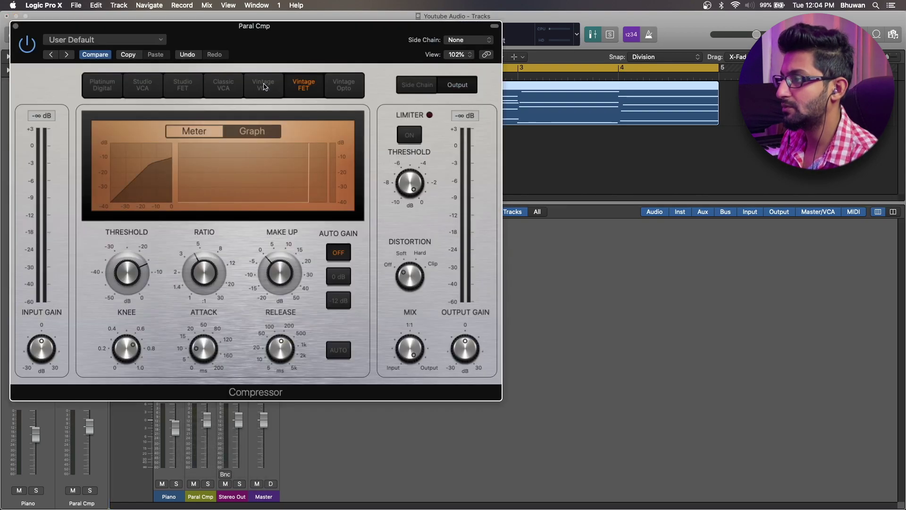
drag(274, 46, 604, 83)
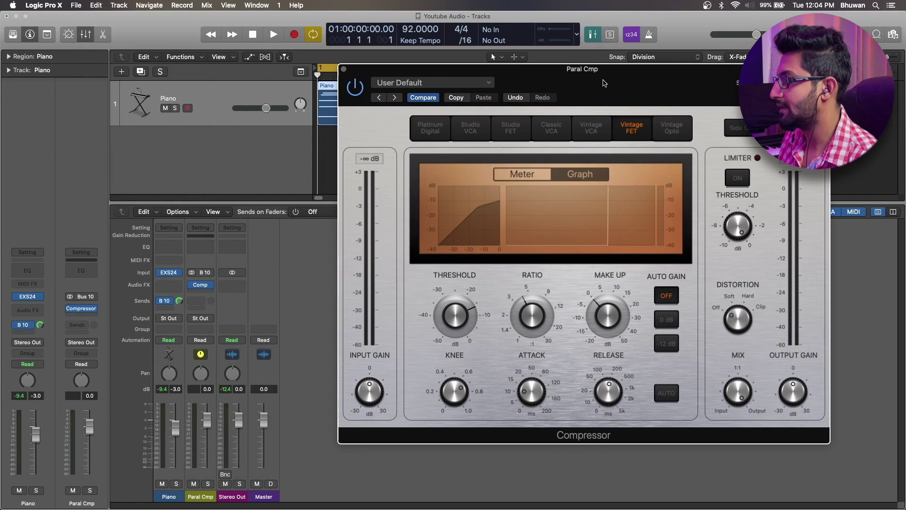
click(518, 175)
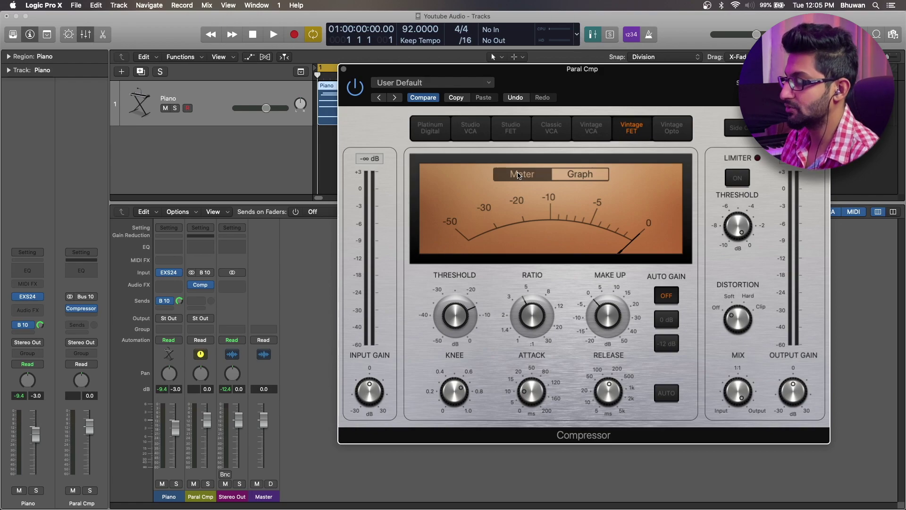
While playing, set threshold to about -41 dB, ratio to 11:1, and release to 150 ms
drag(464, 316, 469, 383)
key(space)
key(space)
drag(548, 312, 553, 279)
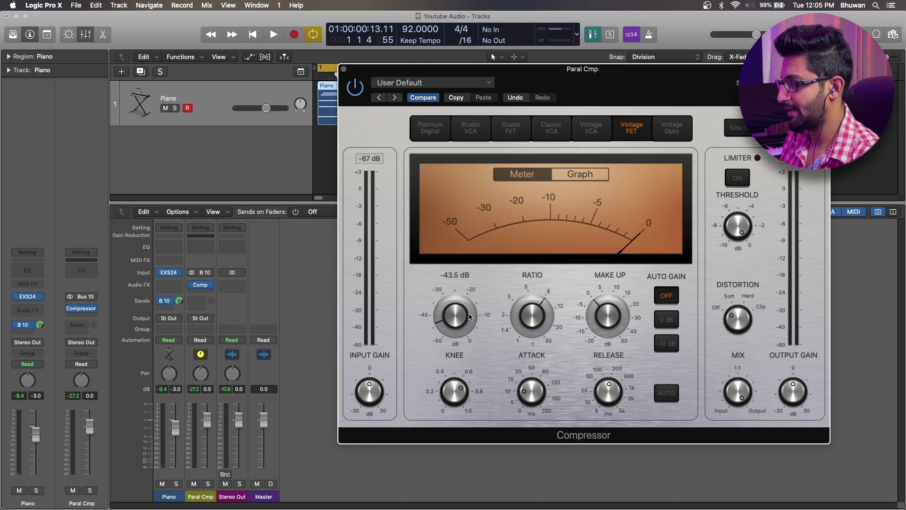
key(space)
drag(467, 321, 465, 316)
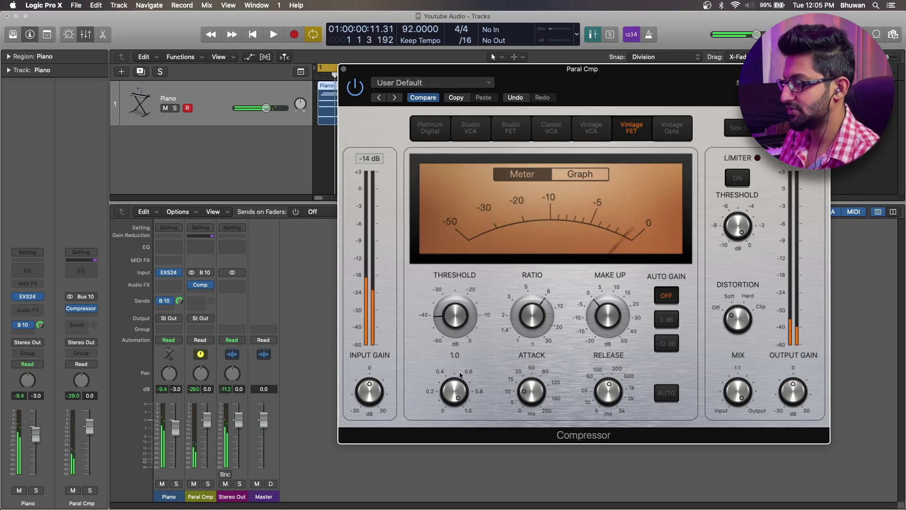
mouse_move(527, 393)
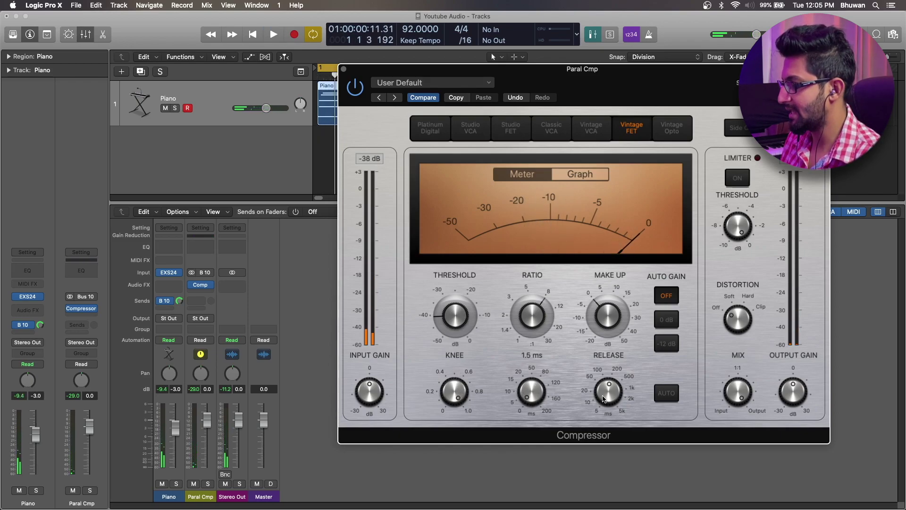
mouse_move(607, 384)
key(space)
drag(605, 385, 615, 400)
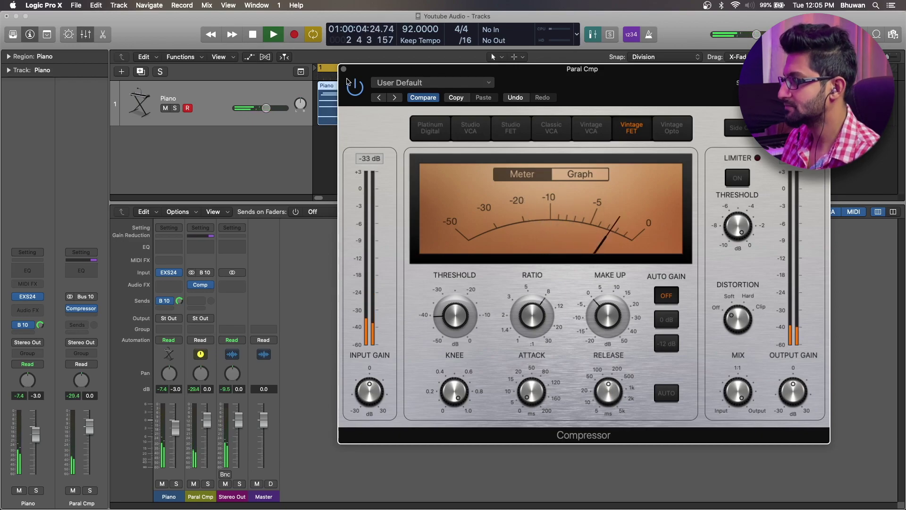
key(space)
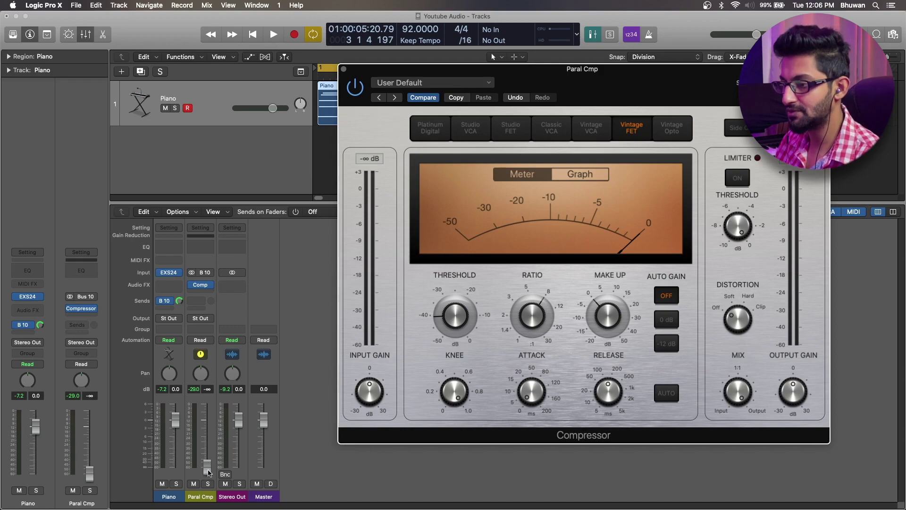
Play the song and raise the Paral Cmp fader from -∞ to about -4.3 dB
key(space)
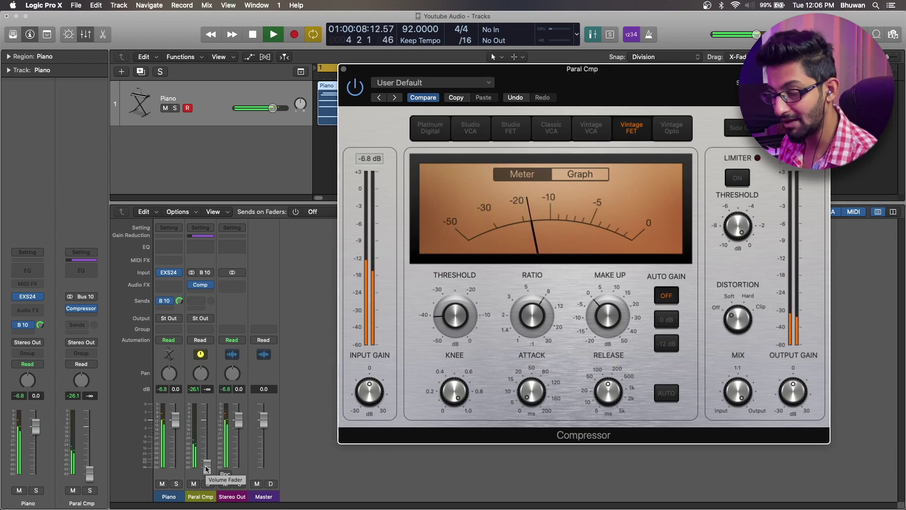
drag(207, 469, 206, 433)
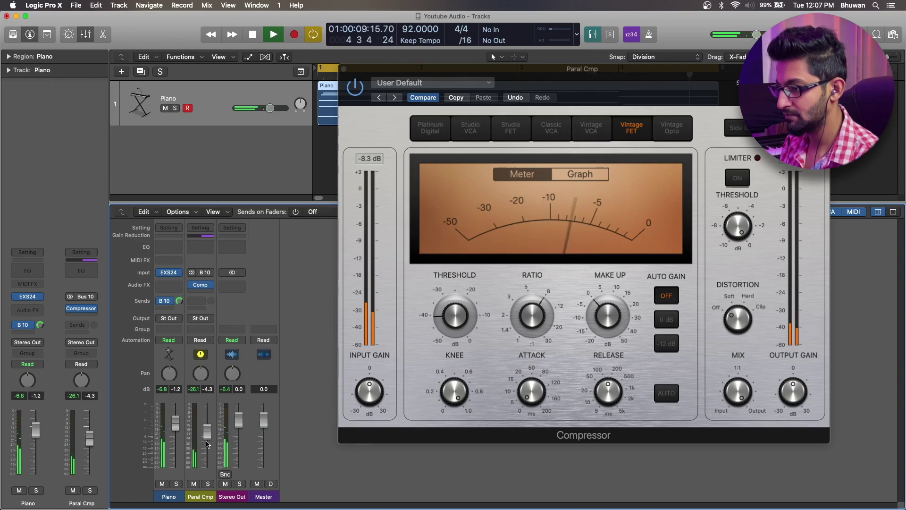
Toggle Paral Cmp's mute on and off to compare dry and compressed piano, then stop
click(194, 484)
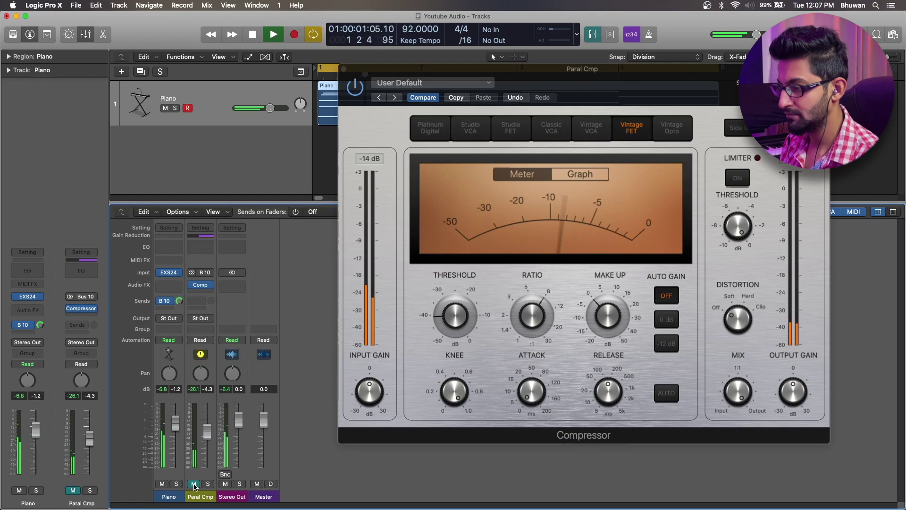
click(194, 485)
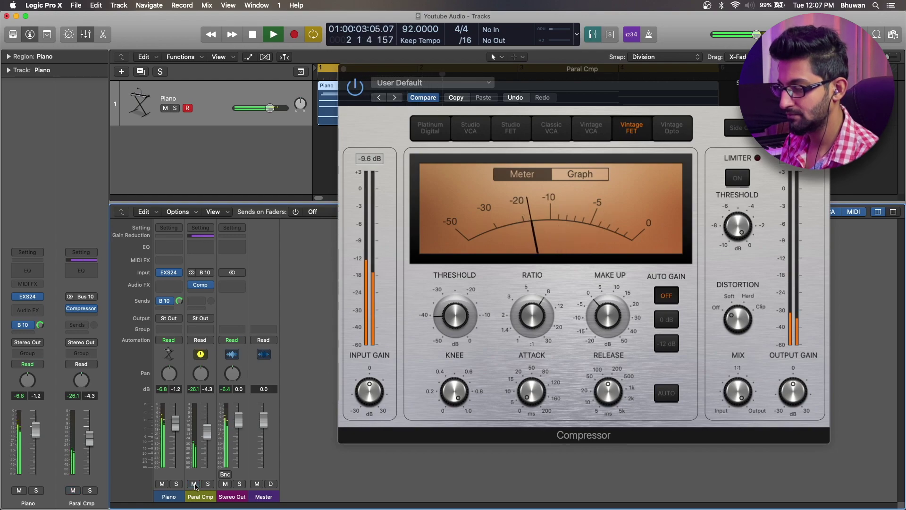
click(194, 484)
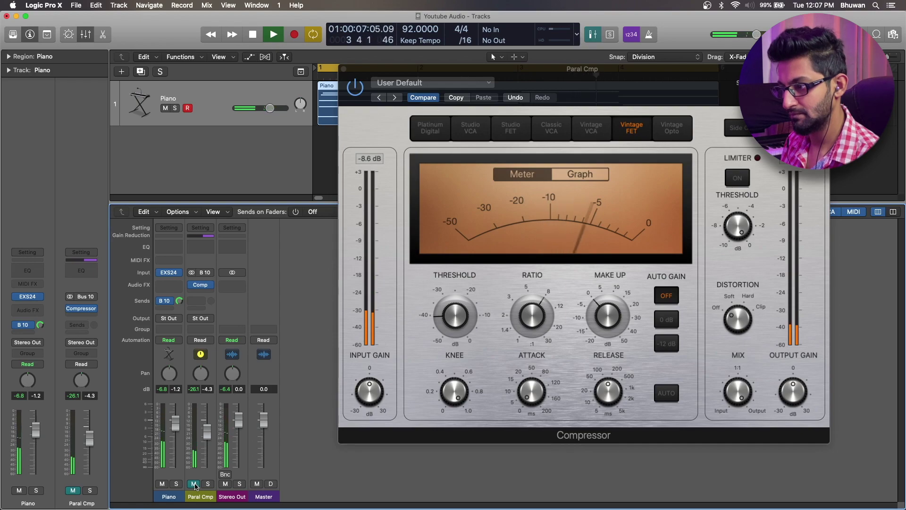
click(194, 485)
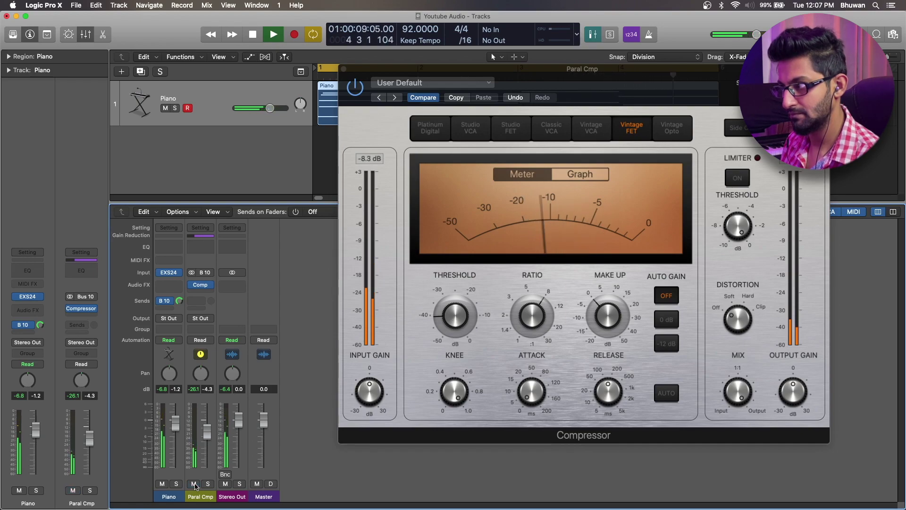
key(space)
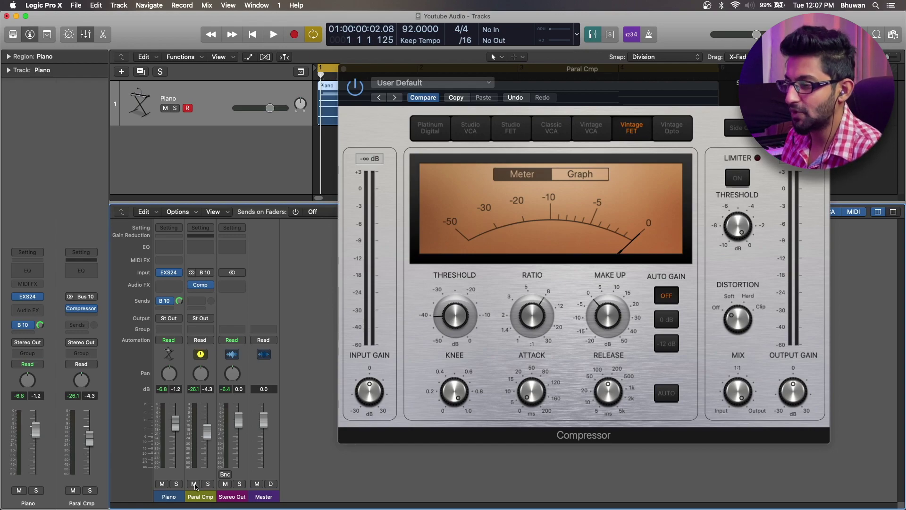
Replay and mute Paral Cmp again to compare, then stop playback and unmute the aux
key(space)
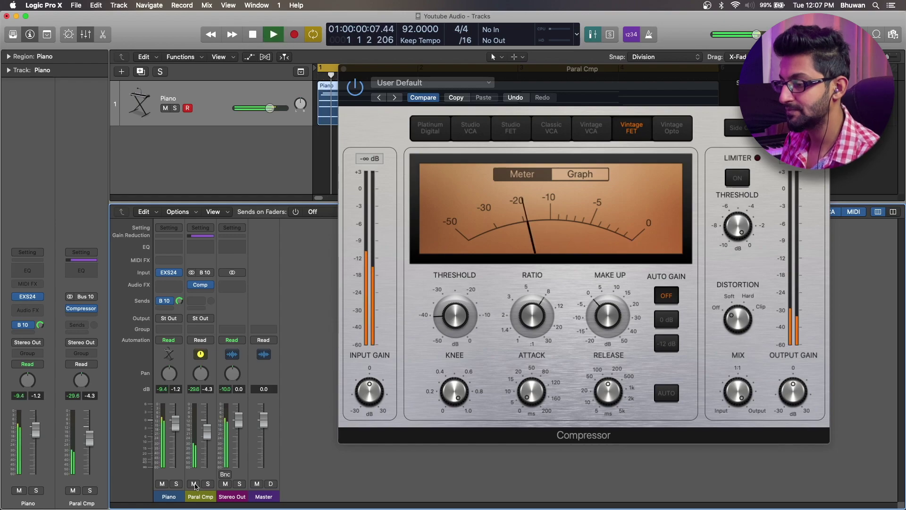
key(space)
key(space)
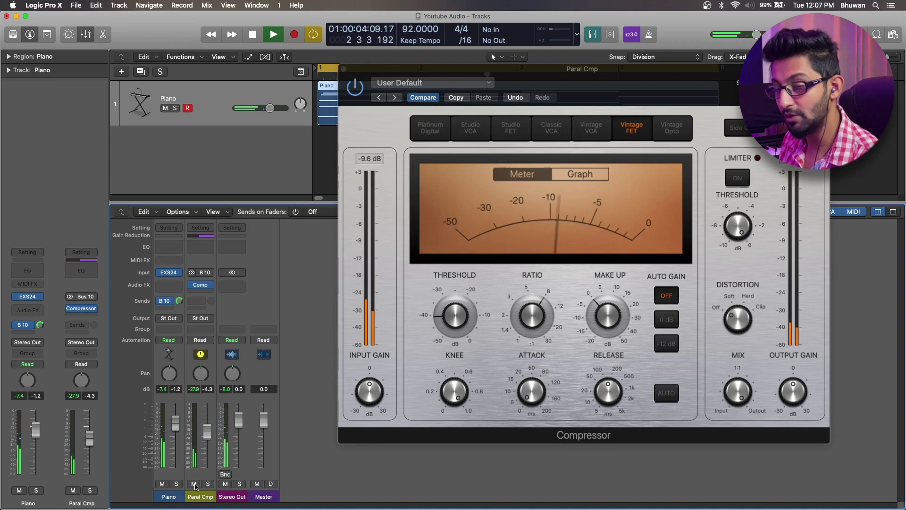
click(194, 485)
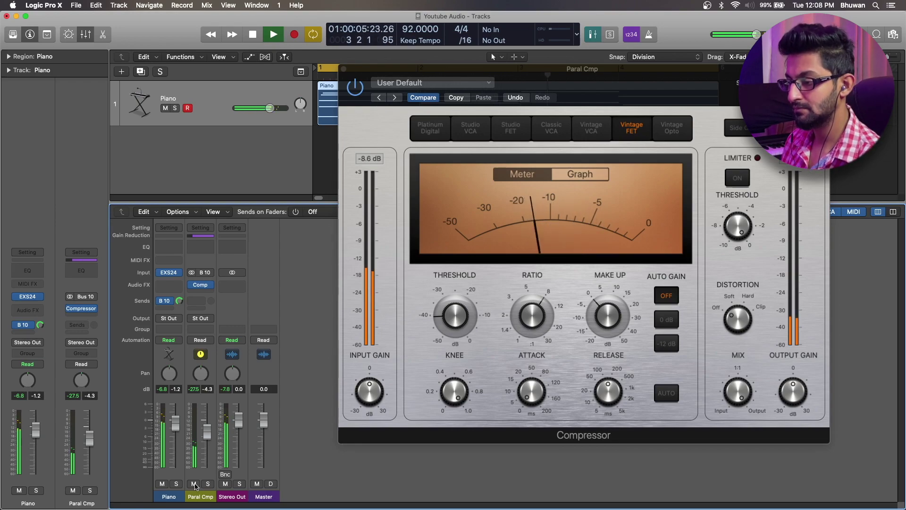
click(194, 484)
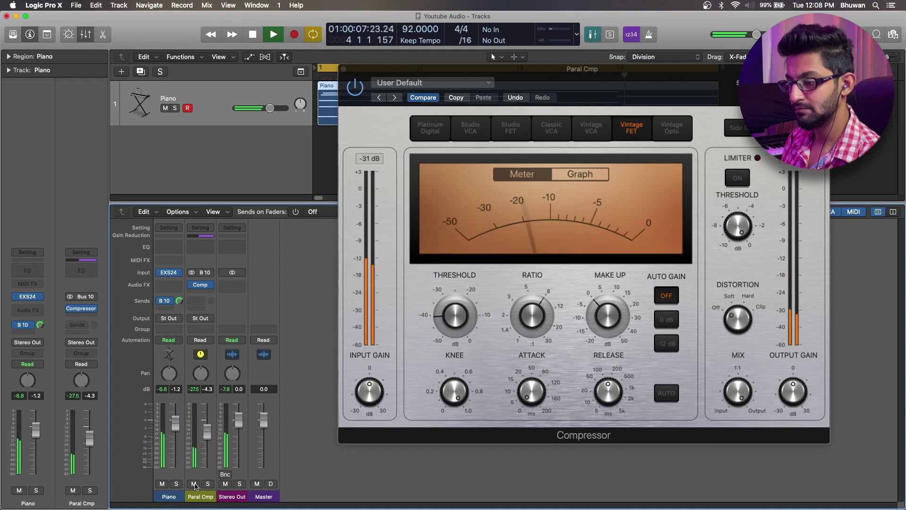
key(space)
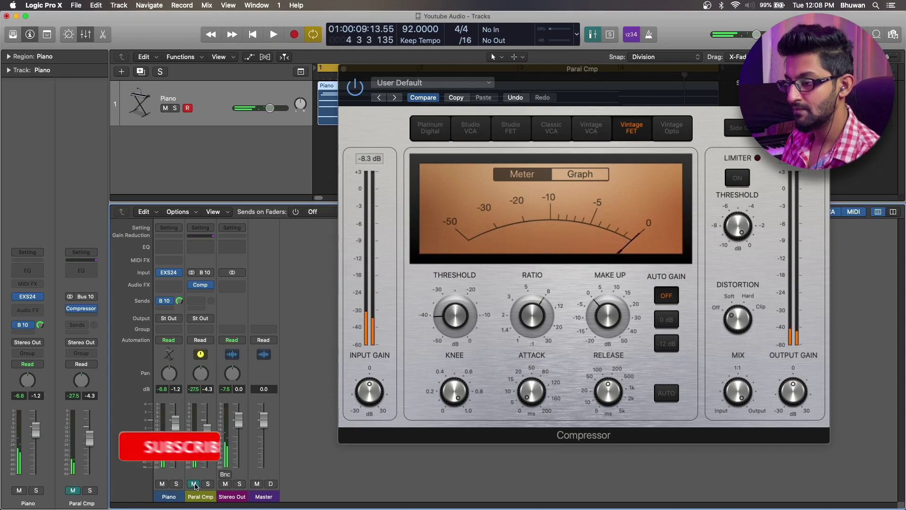
click(194, 484)
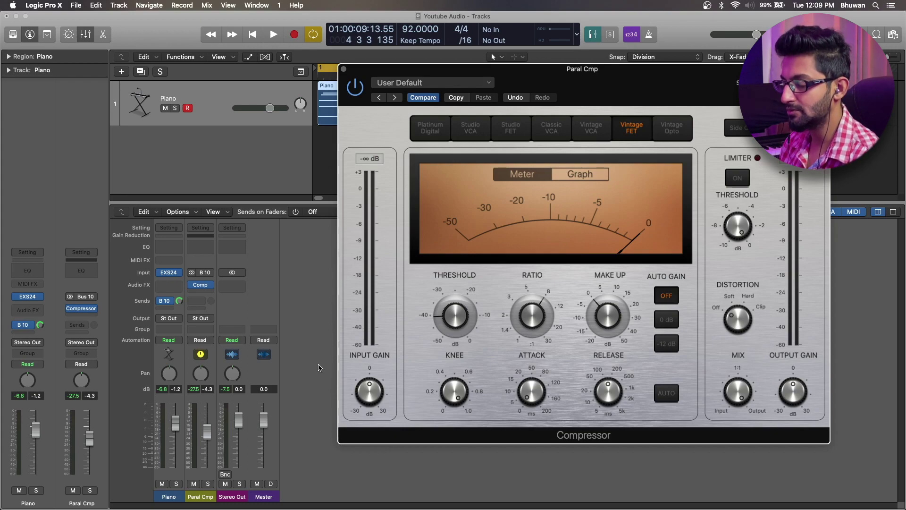
Check the Piano's Bus 10 send options, confirming it is Post Pan, without changes
mouse_move(174, 299)
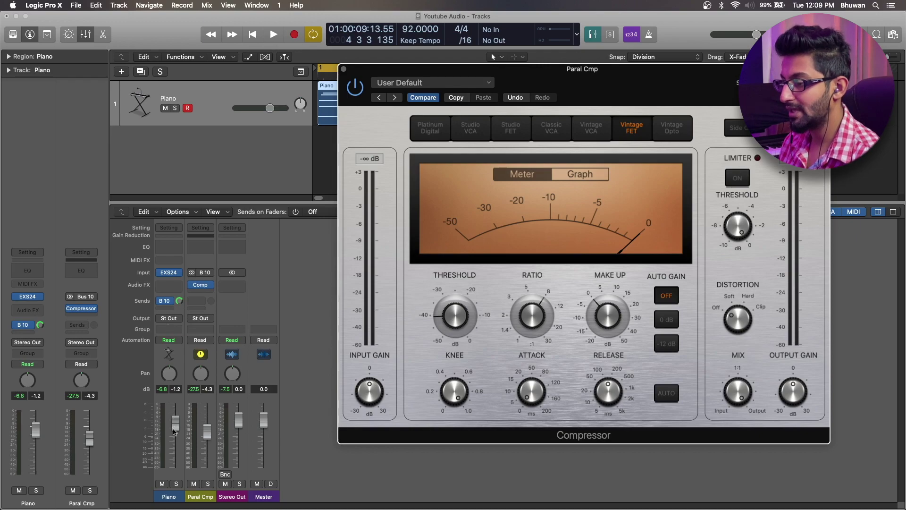
click(166, 304)
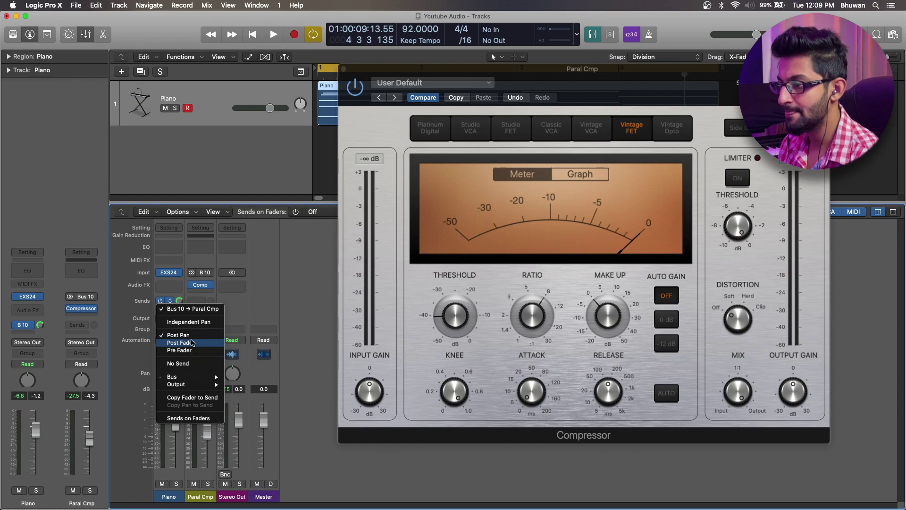
click(255, 293)
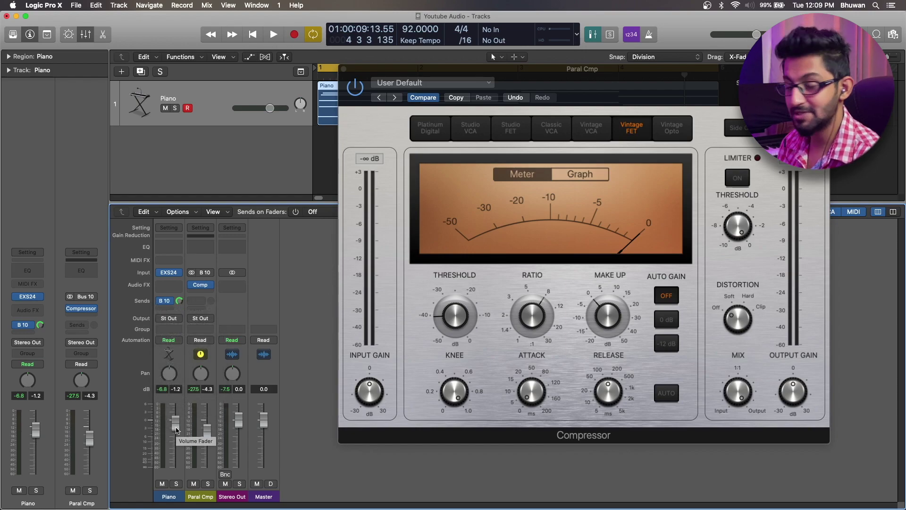
While playing, pull the Piano fader down to -∞ to silence the send, then bring it back up
drag(177, 430, 175, 443)
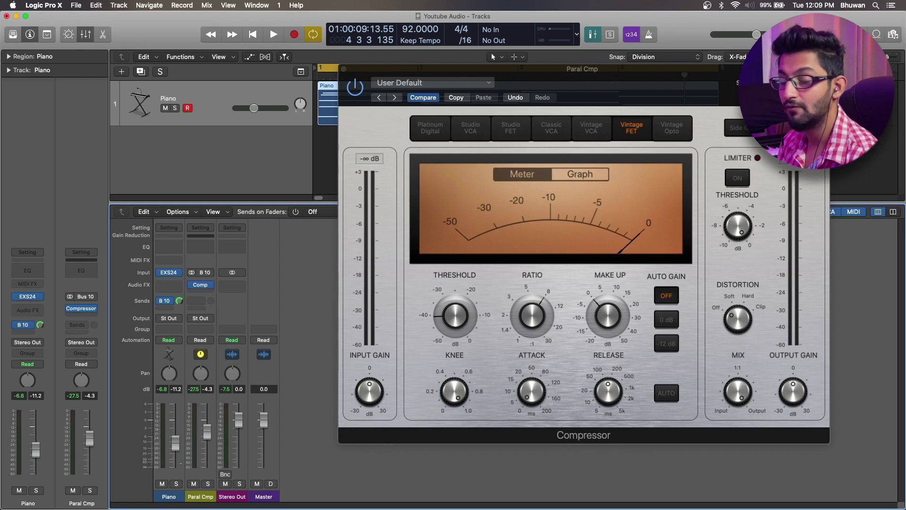
drag(175, 443, 178, 508)
key(space)
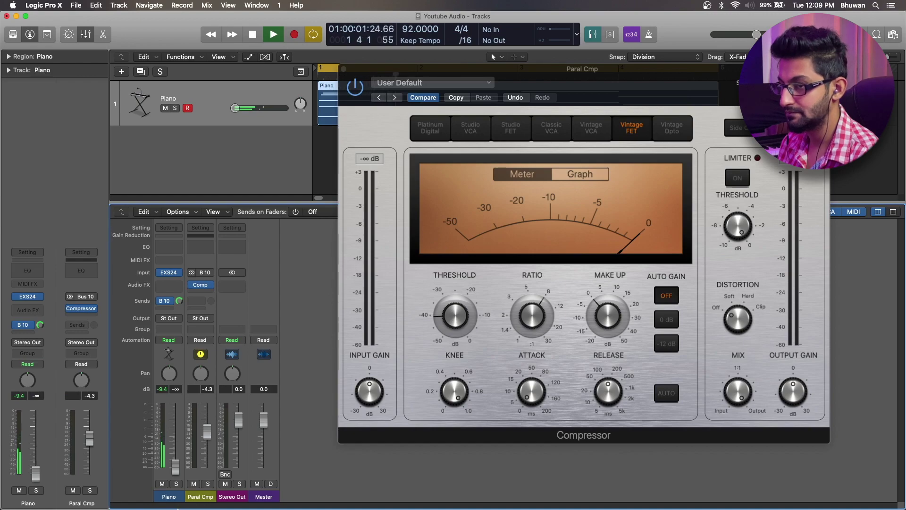
drag(177, 508, 180, 423)
key(space)
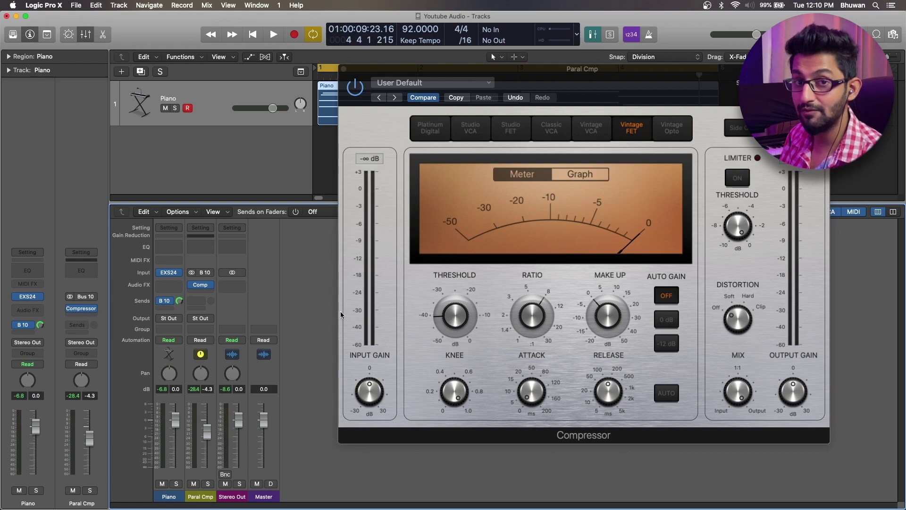
Switch the Piano's Bus 10 send to Pre Fader and play with the Piano at -17.4 dB
click(170, 302)
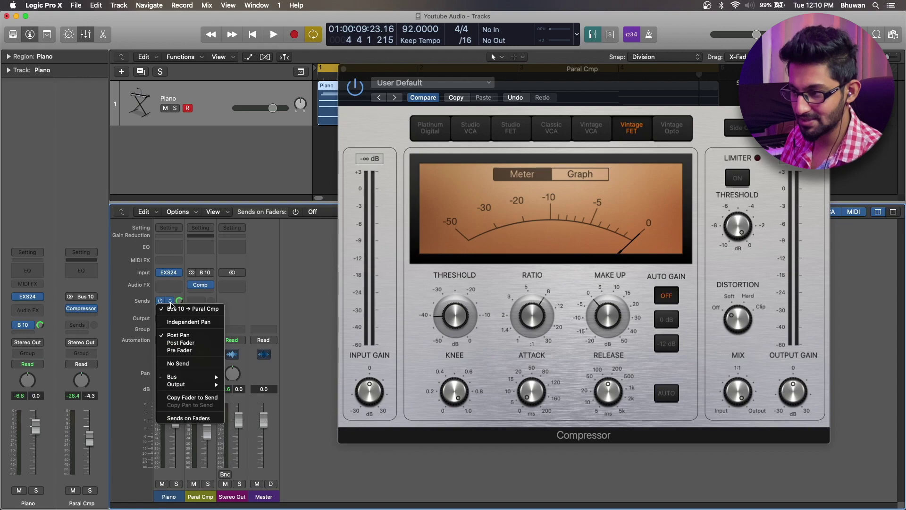
click(195, 351)
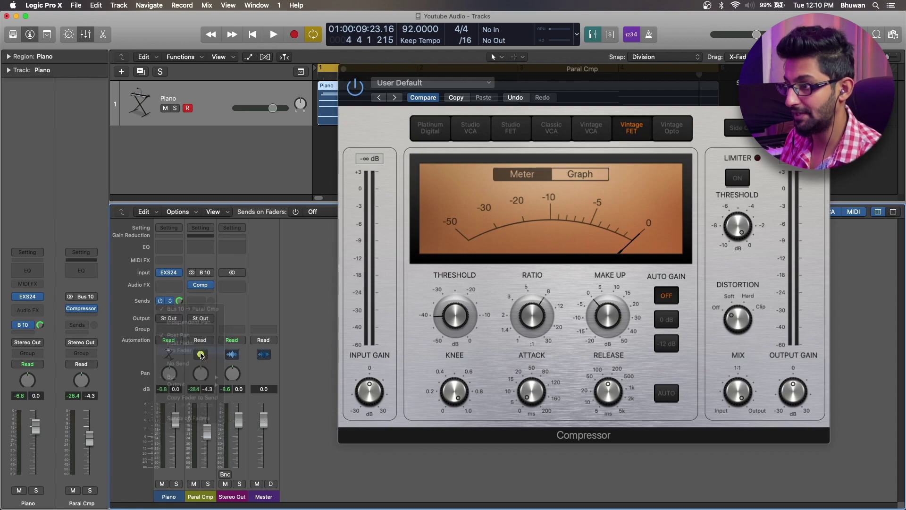
drag(180, 425, 180, 456)
key(space)
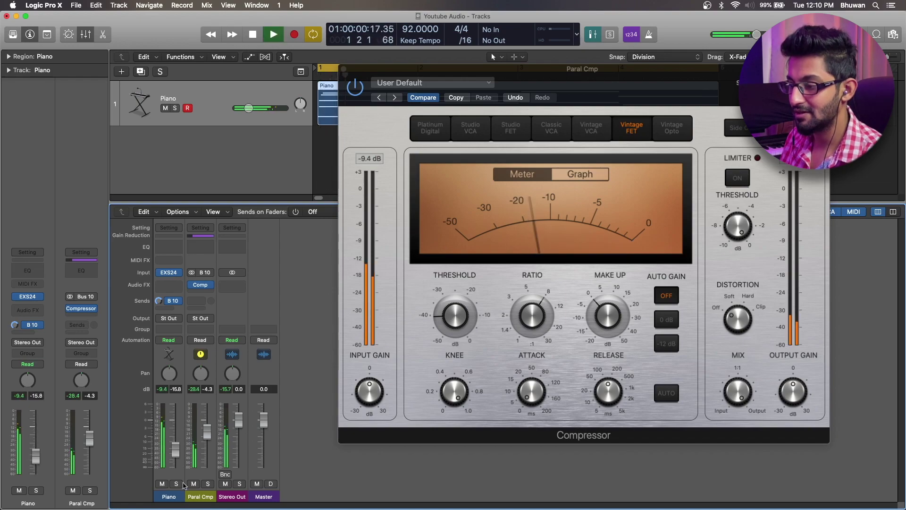
Pull the Piano fader to silence to hear Paral Cmp alone, then reset it to 0.0 dB
drag(184, 489, 184, 508)
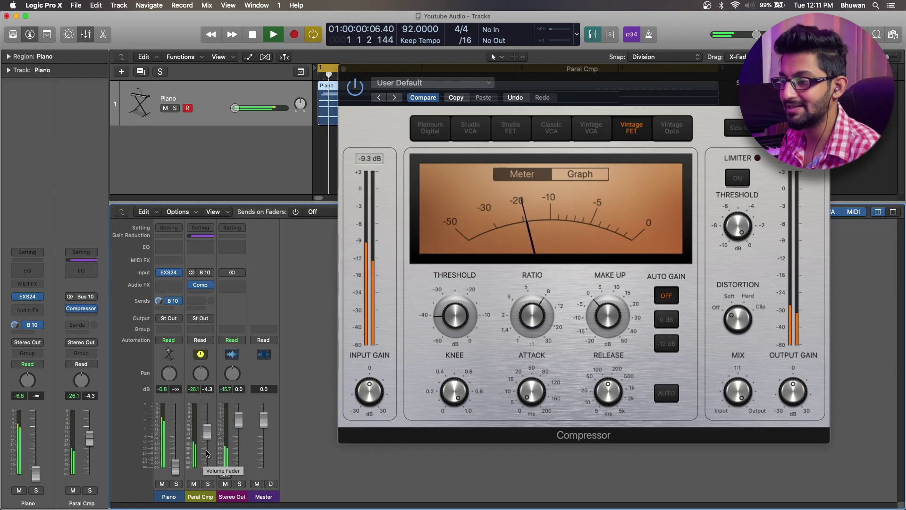
mouse_move(172, 472)
mouse_down()
mouse_move(174, 441)
mouse_move(173, 464)
mouse_up()
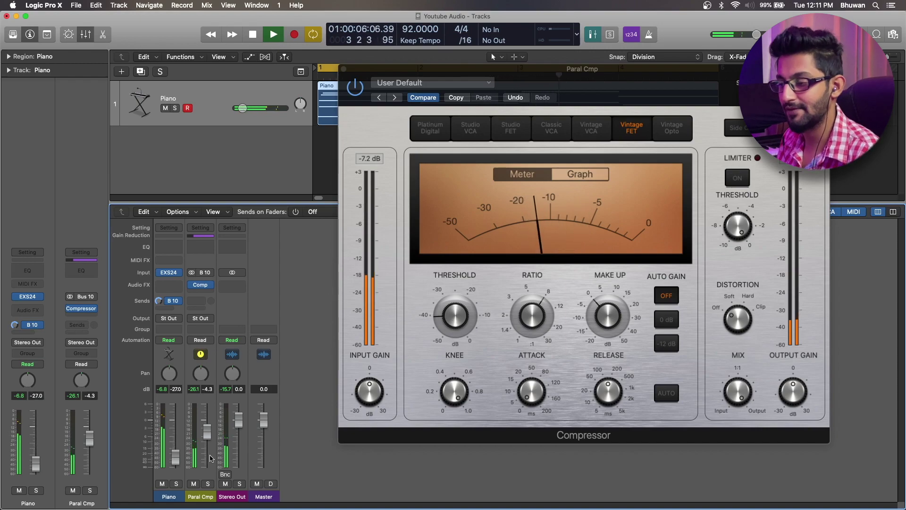
alt+click(176, 459)
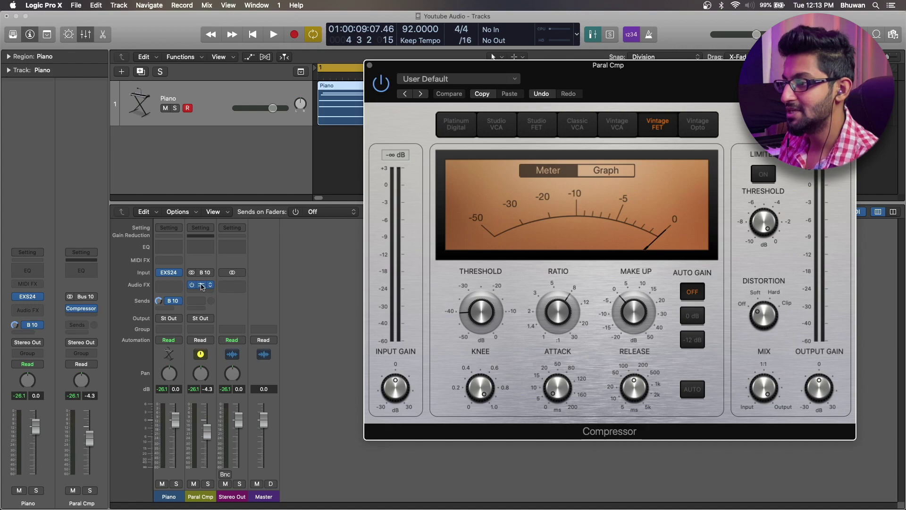
Move the Vintage FET compressor onto the Piano channel, mute Paral Cmp, and play from bar 1
drag(203, 287, 167, 286)
click(194, 484)
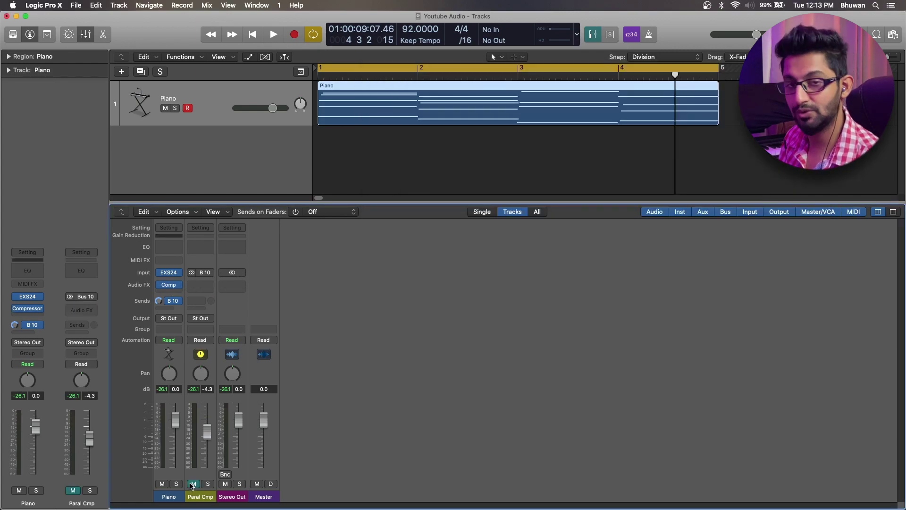
key(Return)
key(space)
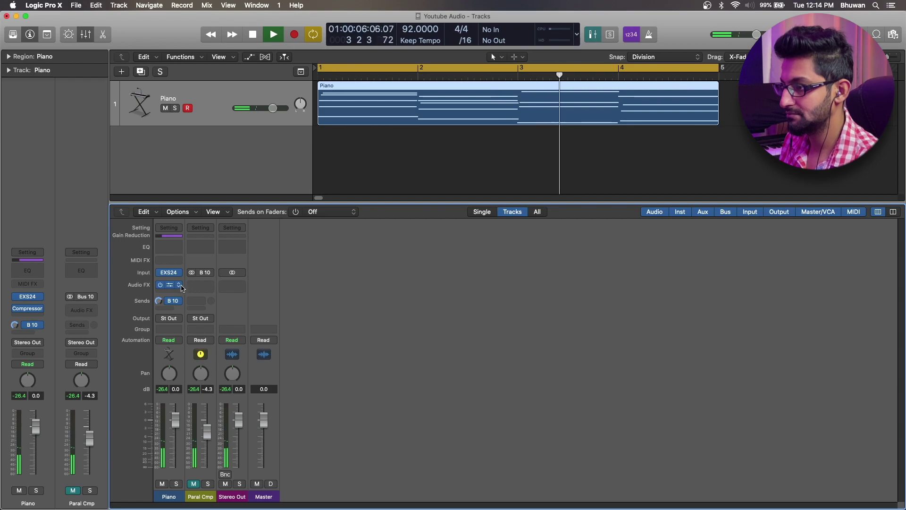
Inspect the Piano's compressor settings, stop playback, and move the compressor back to Paral Cmp
click(171, 285)
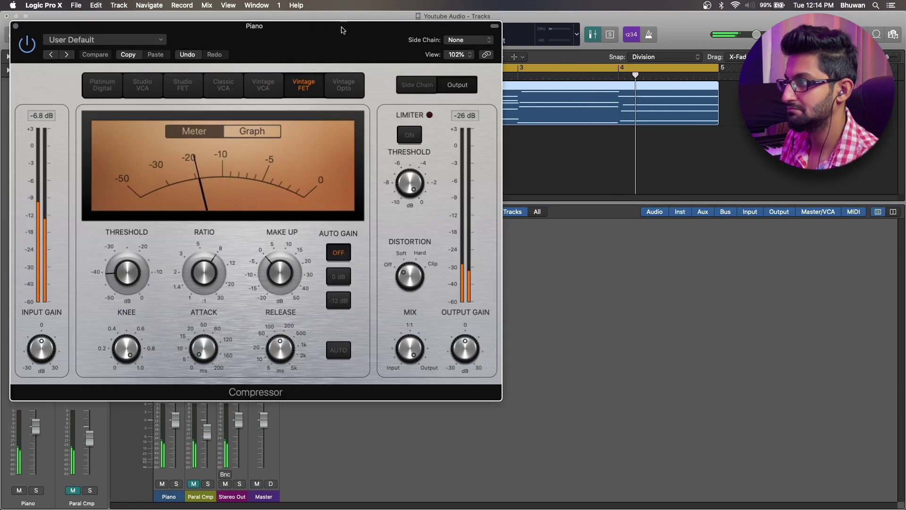
drag(340, 27, 637, 35)
key(space)
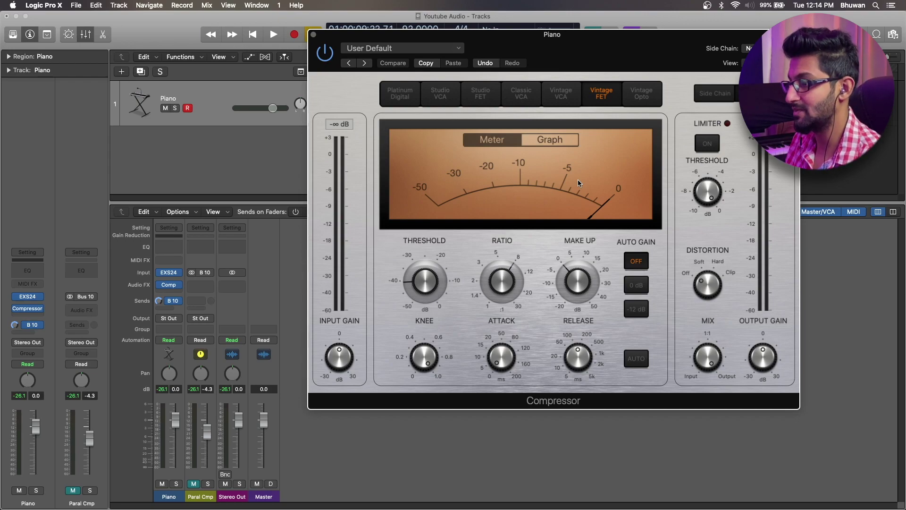
drag(169, 285, 203, 287)
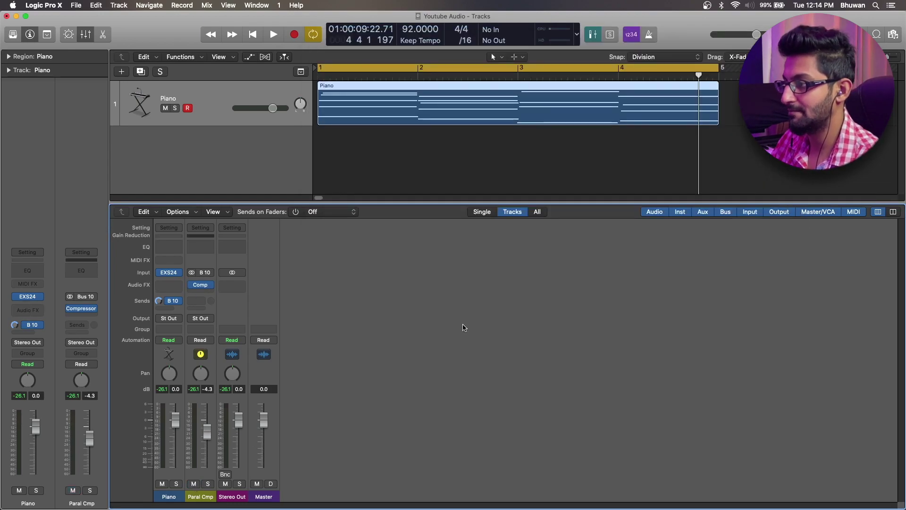
key(space)
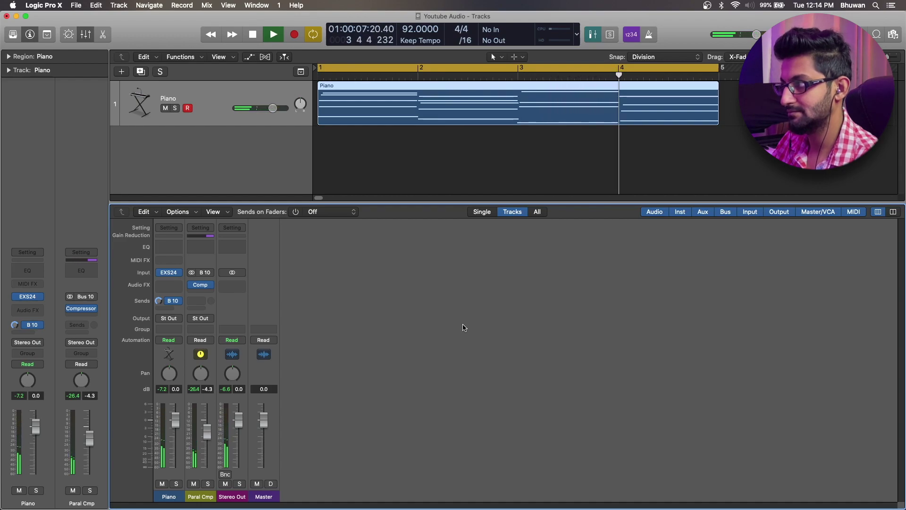
key(space)
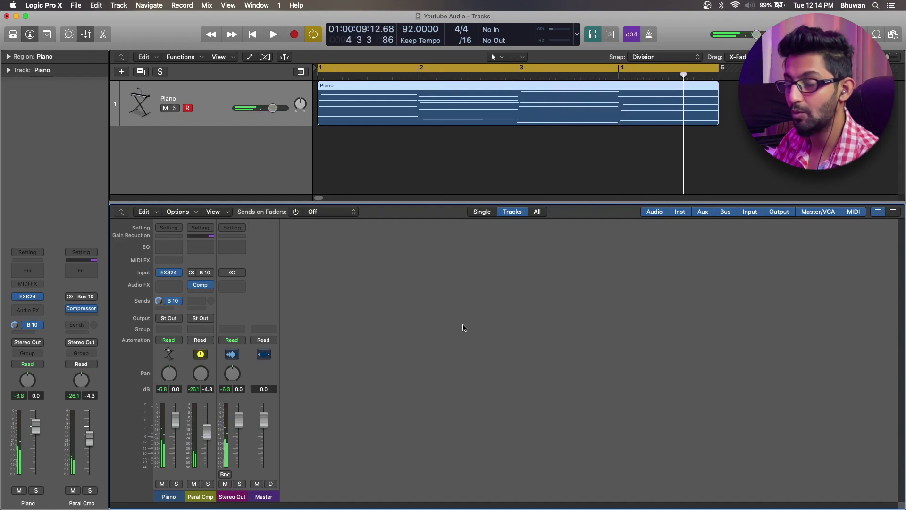